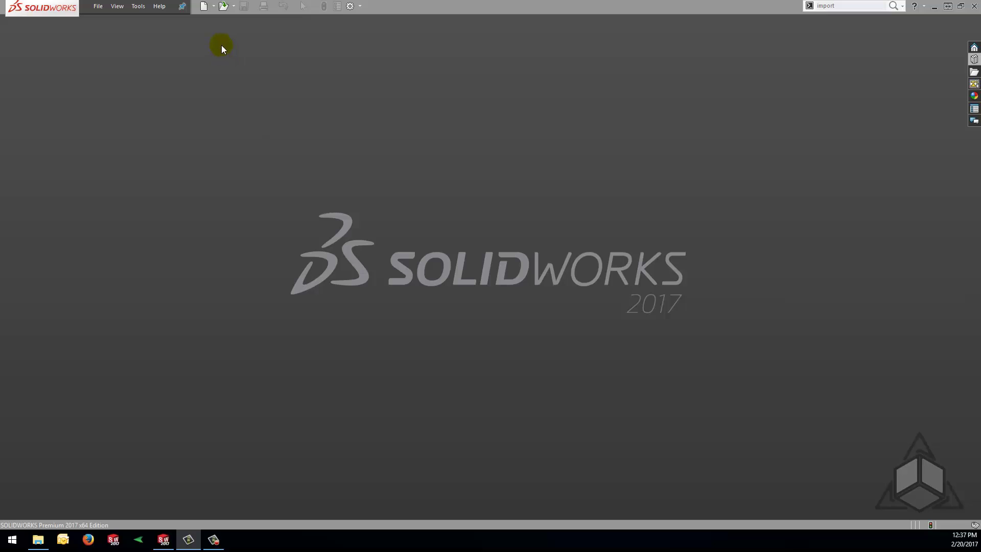
# Step: Create a new Part_MM part and sketch a circle centred on the origin on the Front Plane
pyautogui.click(204, 7)
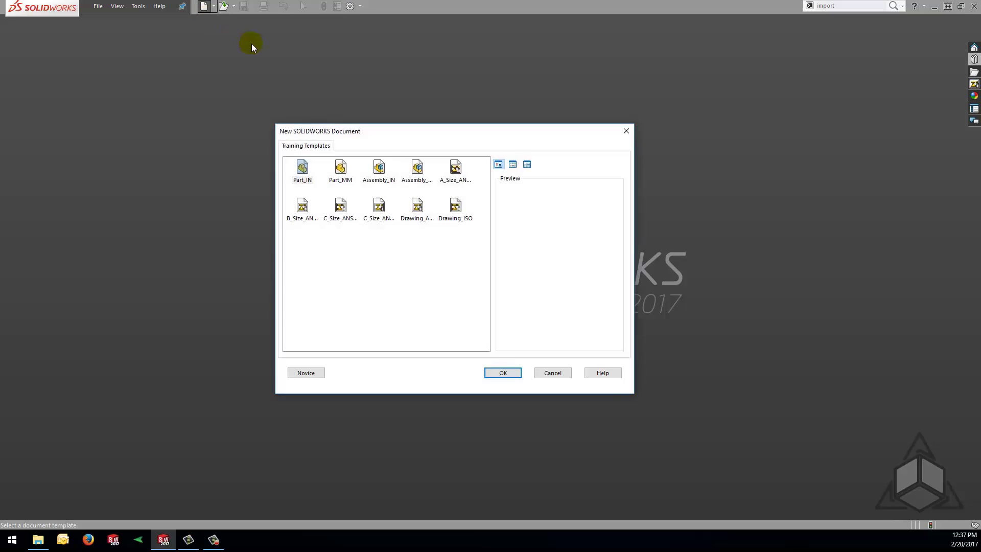
pyautogui.doubleClick(337, 170)
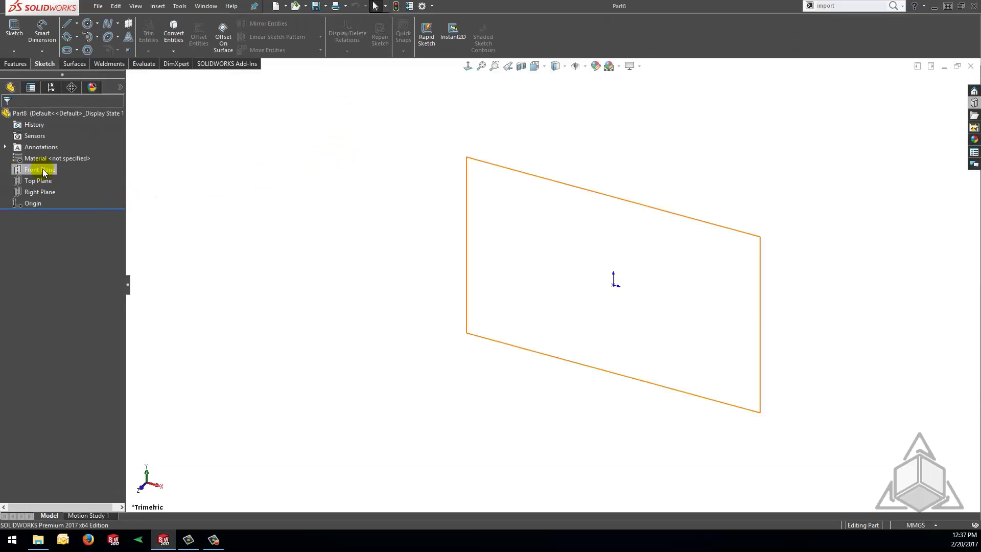
pyautogui.rightClick(40, 169)
pyautogui.click(51, 151)
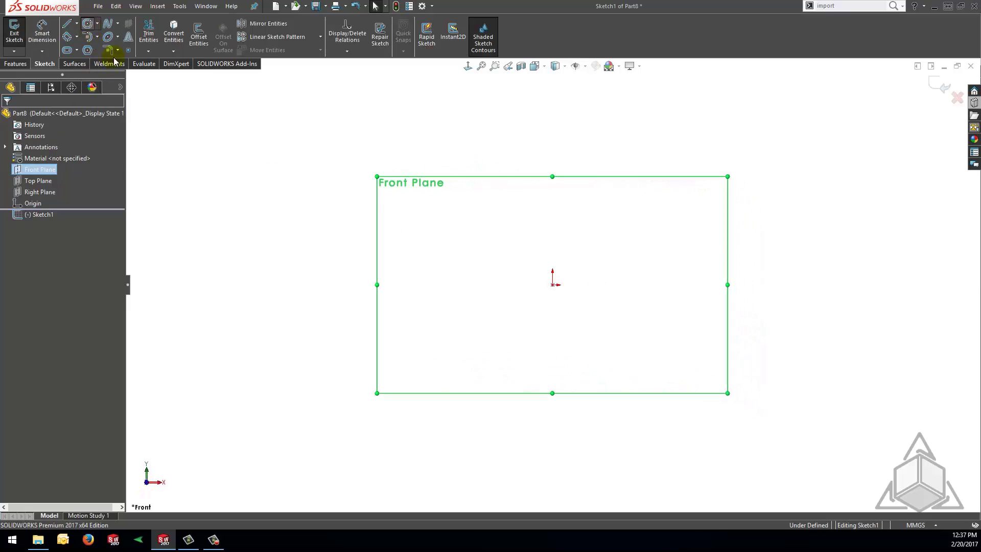
pyautogui.click(552, 285)
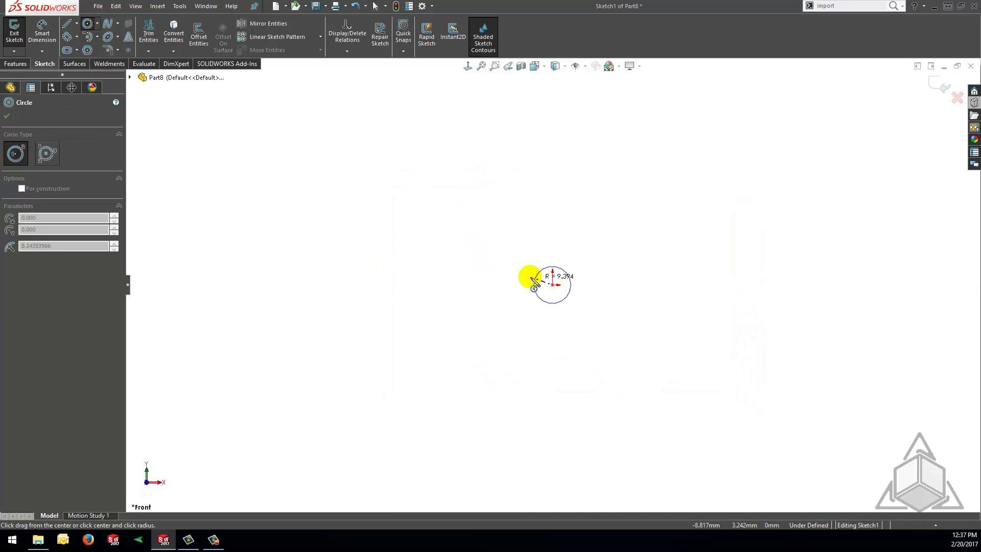
pyautogui.click(502, 271)
# Step: Extrude the circle into a solid disc, then expand Boss-Extrude1 and select the Top Plane
pyautogui.click(16, 63)
pyautogui.click(44, 64)
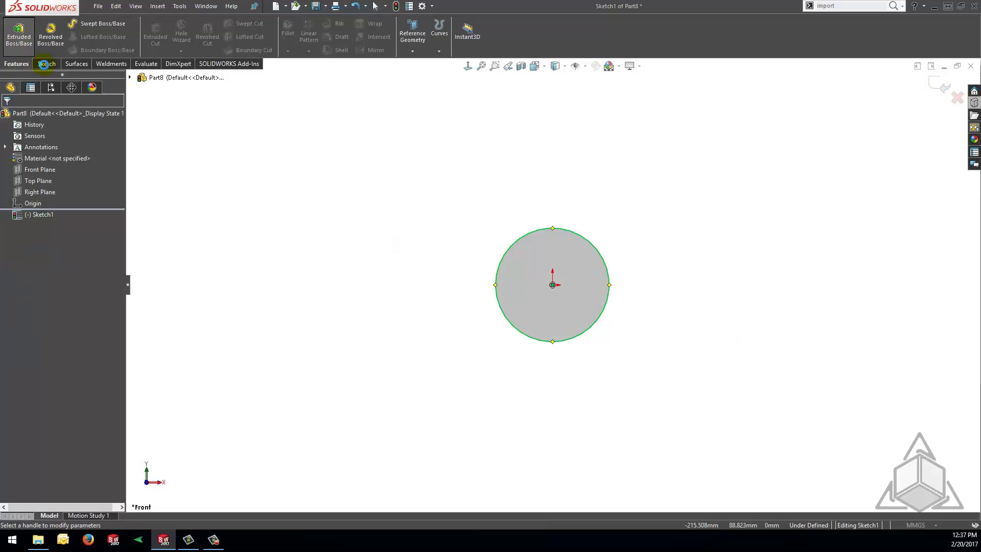
pyautogui.click(19, 36)
pyautogui.click(8, 117)
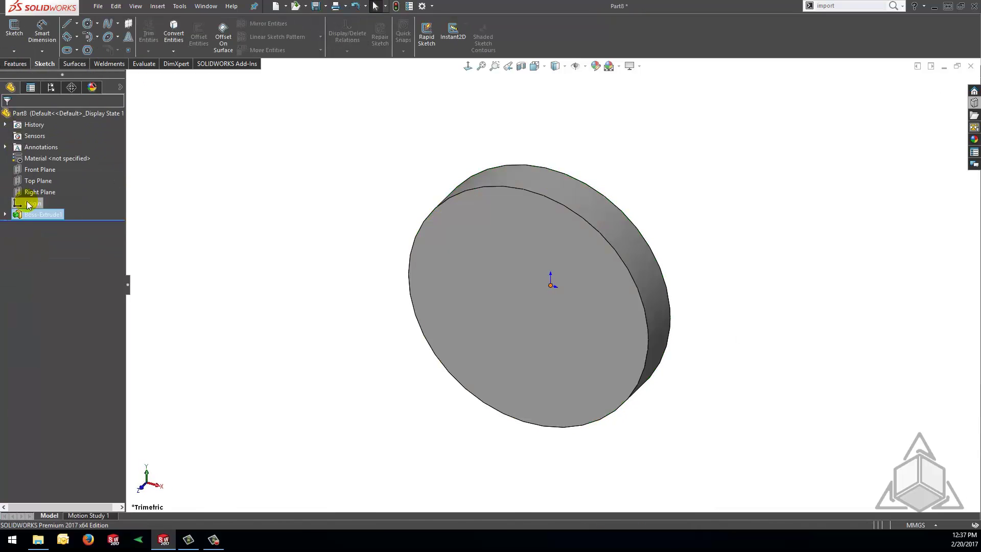
pyautogui.click(5, 214)
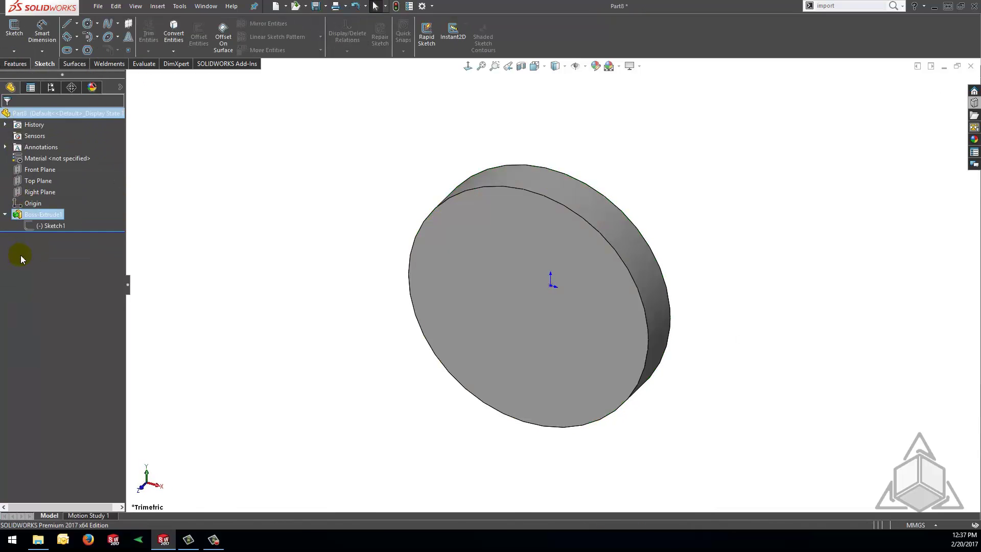
pyautogui.click(36, 182)
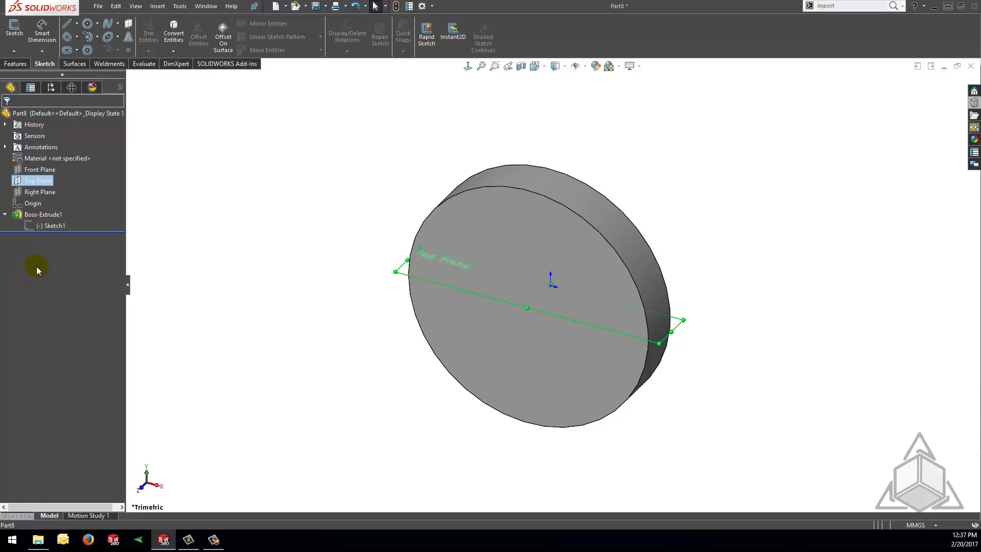
# Step: Close the disc part without saving and start a new Part_MM part
pyautogui.click(971, 64)
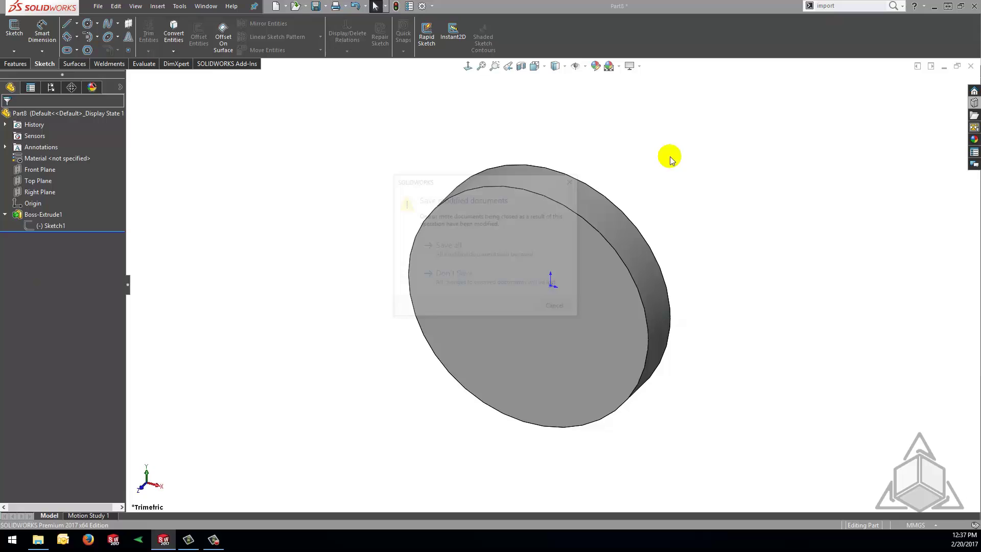
pyautogui.click(486, 285)
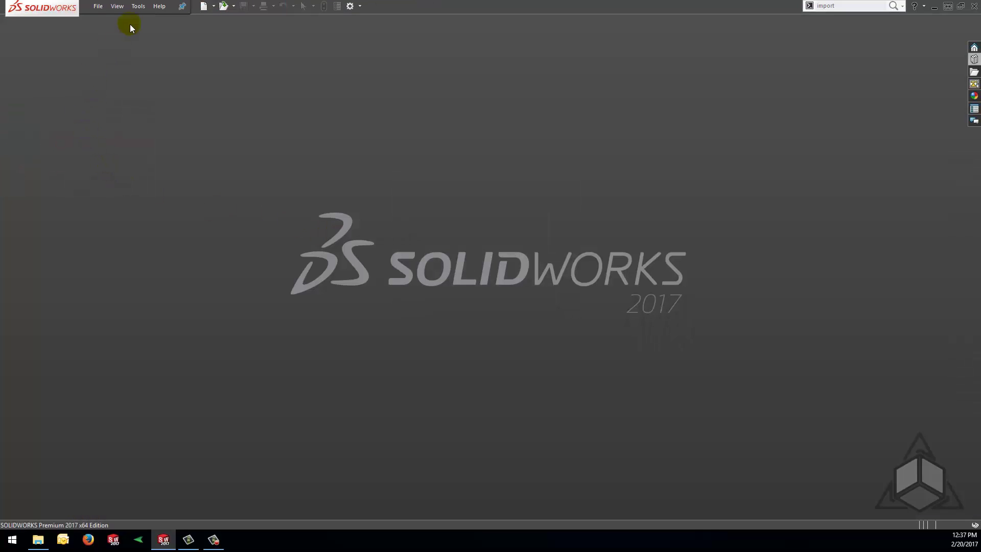
pyautogui.click(204, 6)
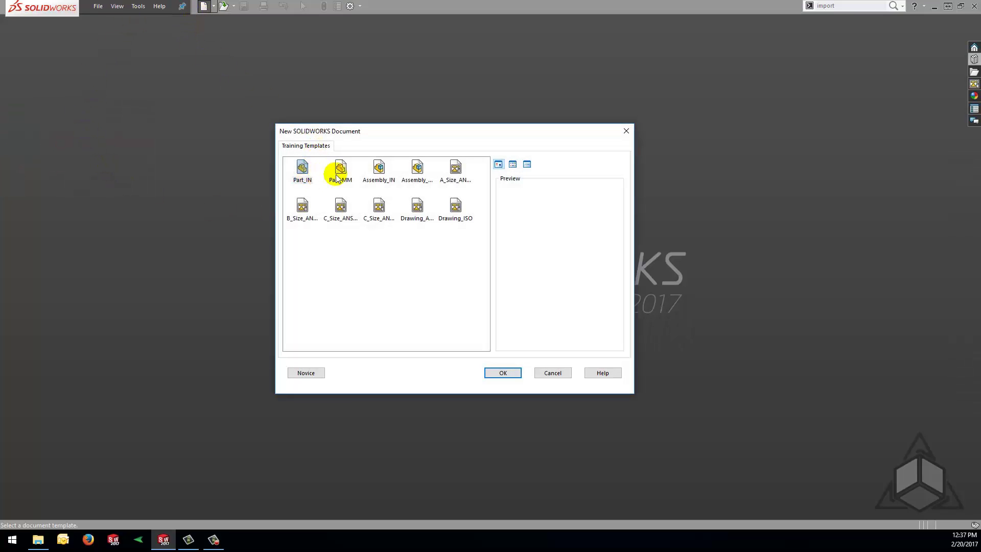
pyautogui.doubleClick(337, 170)
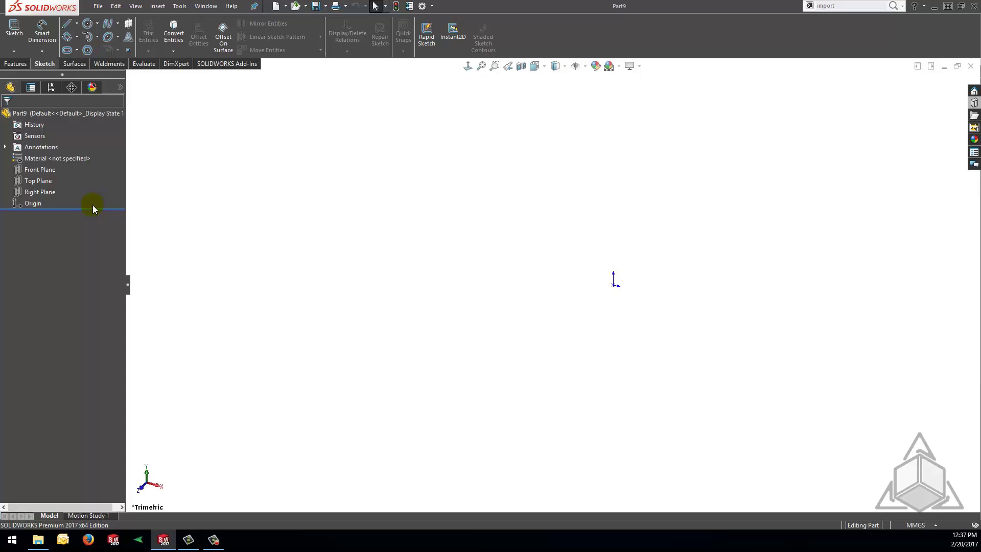
# Step: On the Front Plane, sketch two concentric circles centred on the origin
pyautogui.rightClick(62, 169)
pyautogui.click(59, 155)
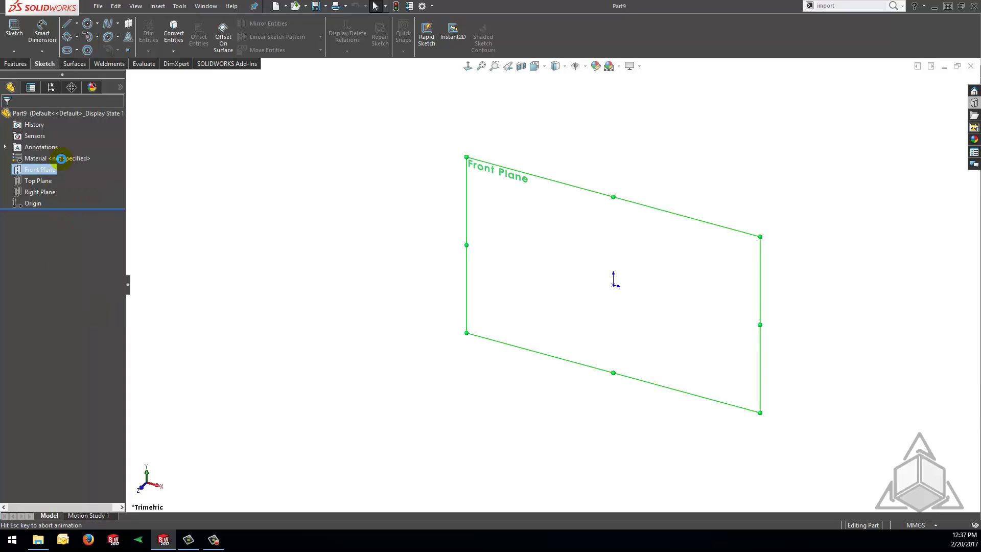
pyautogui.click(87, 24)
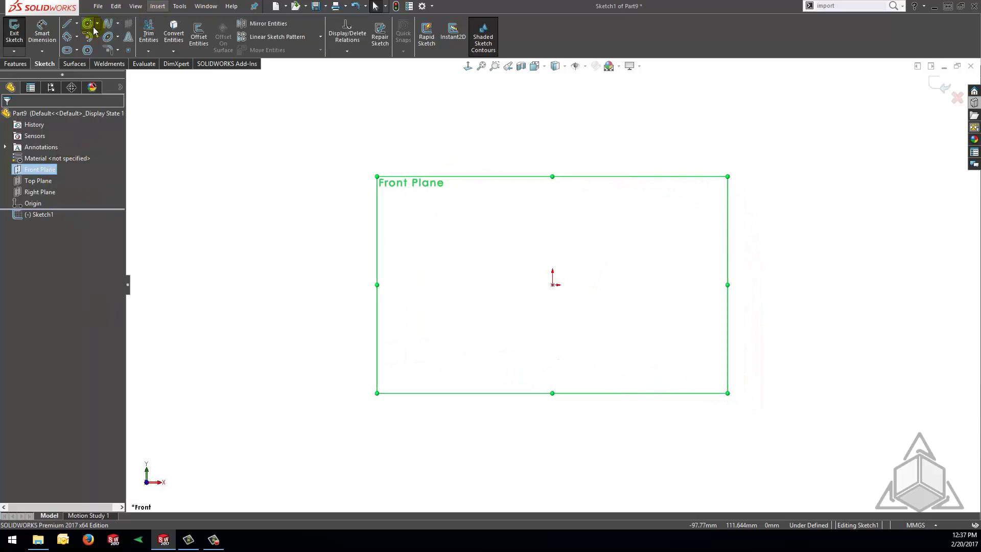
pyautogui.click(552, 284)
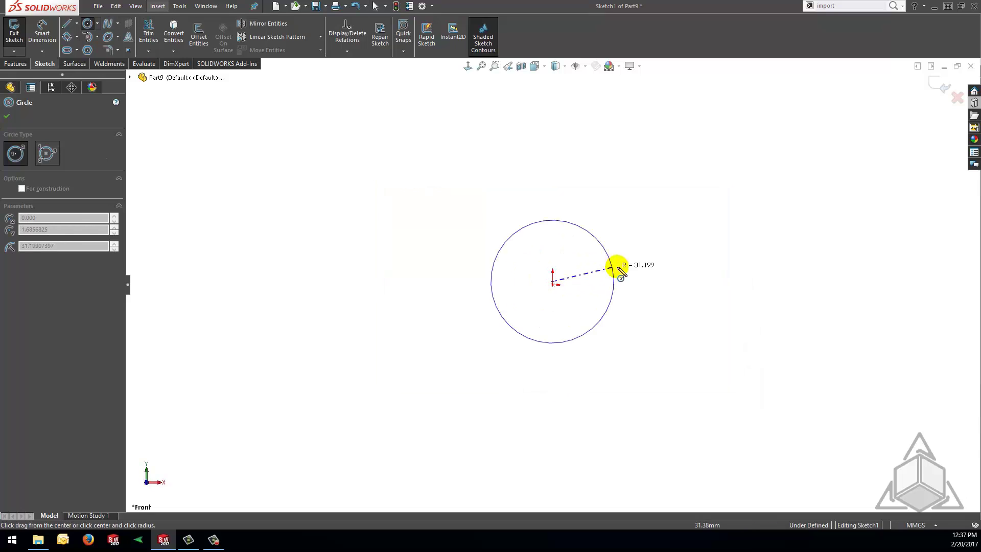
pyautogui.click(644, 280)
pyautogui.click(552, 281)
pyautogui.click(622, 282)
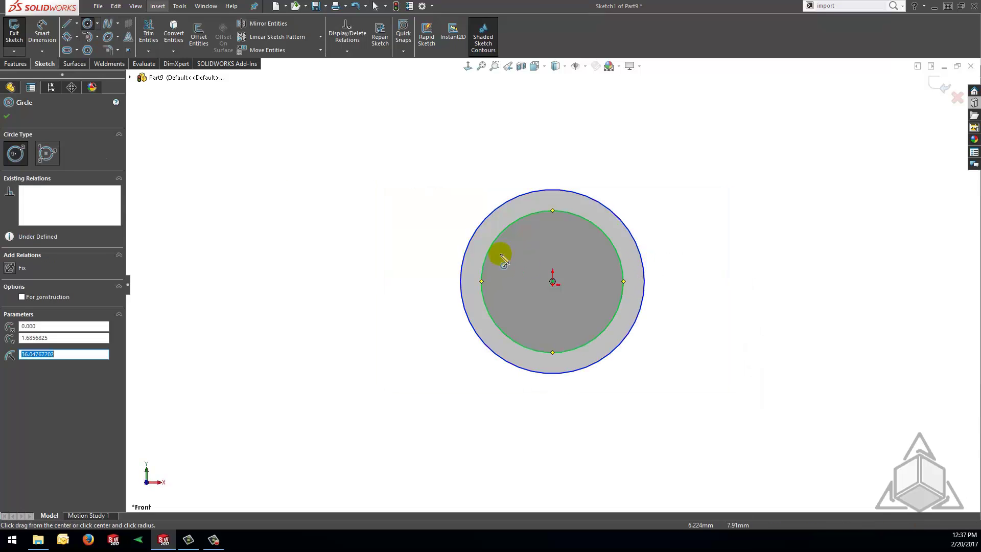
# Step: Draw a horizontal line crossing both circles from left to right of the outer circle
pyautogui.click(66, 24)
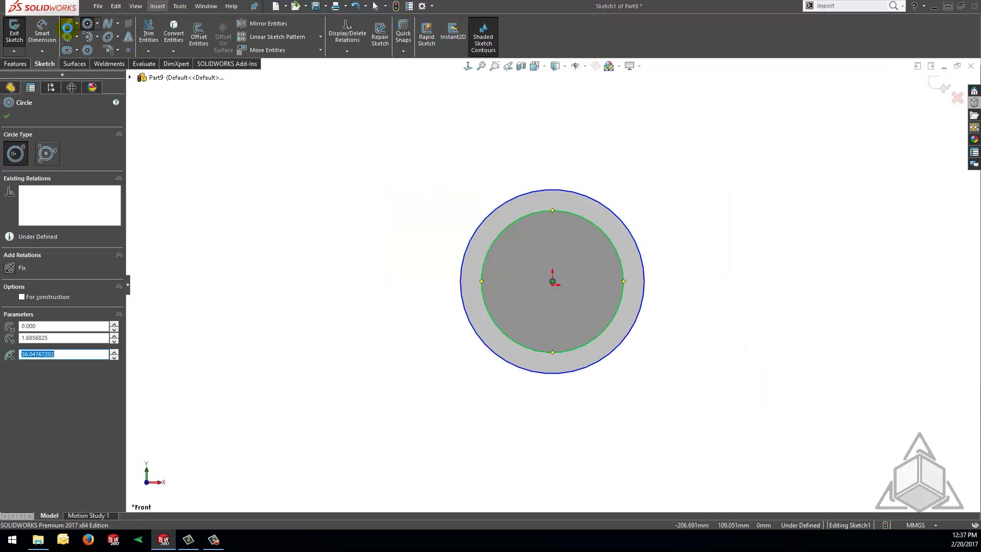
pyautogui.click(445, 281)
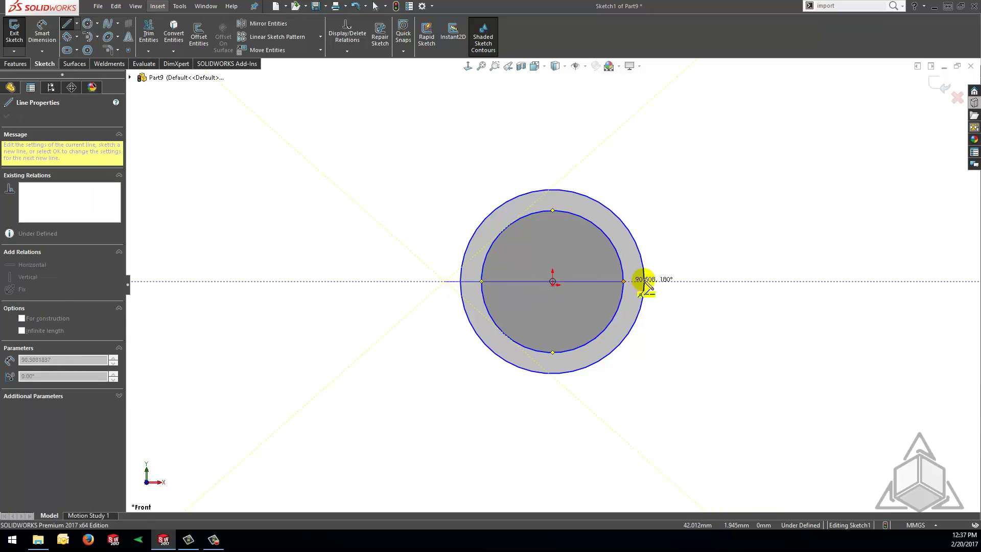
pyautogui.doubleClick(685, 281)
pyautogui.click(15, 63)
pyautogui.click(16, 34)
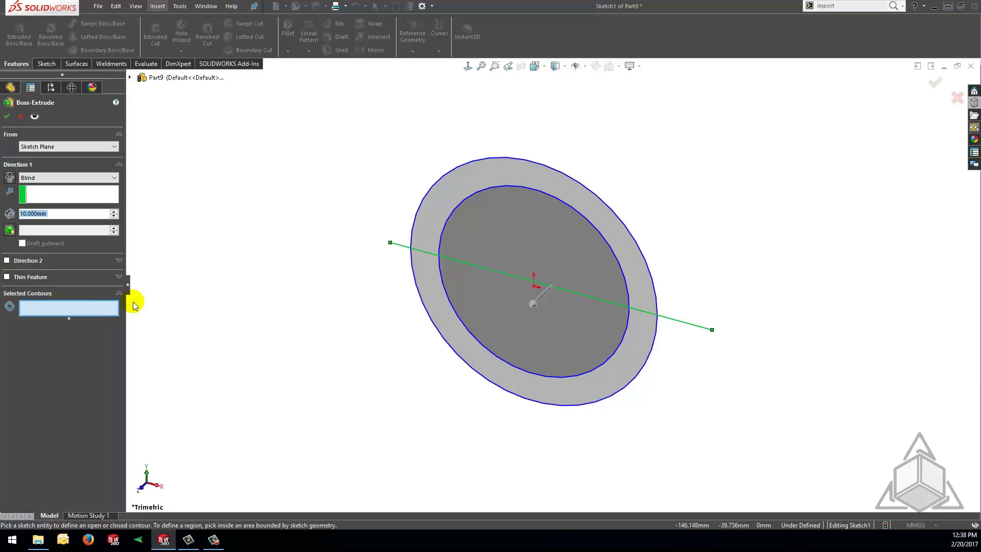
# Step: Extrude only the upper half-ring region of Sketch1 to a 10 mm depth
pyautogui.click(472, 179)
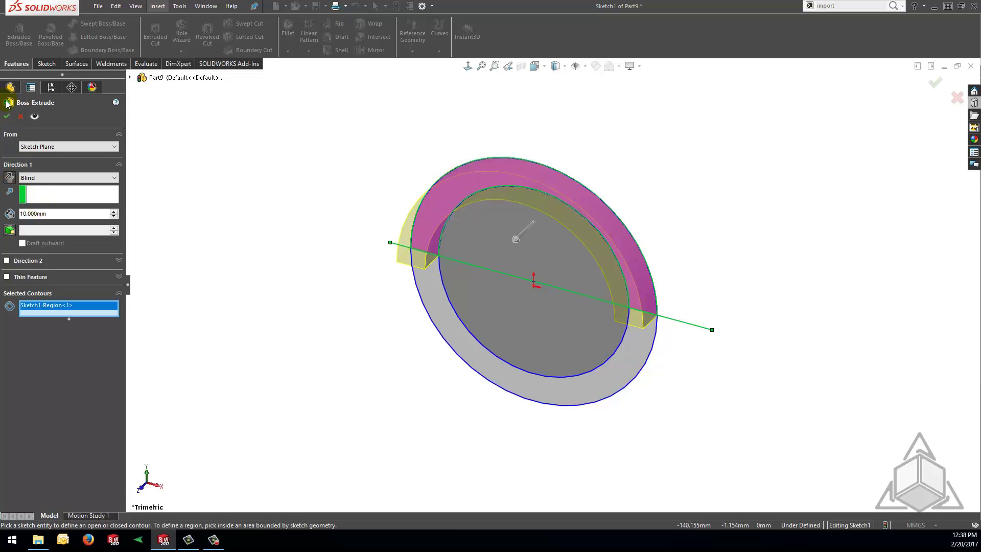
pyautogui.click(6, 116)
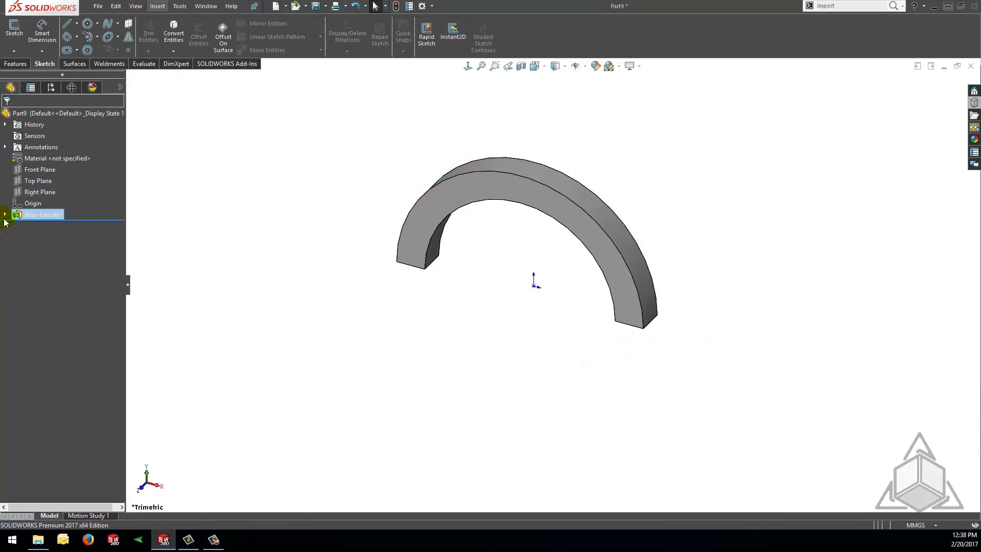
# Step: Expand Boss-Extrude1 in the feature tree to show Sketch1
pyautogui.click(5, 215)
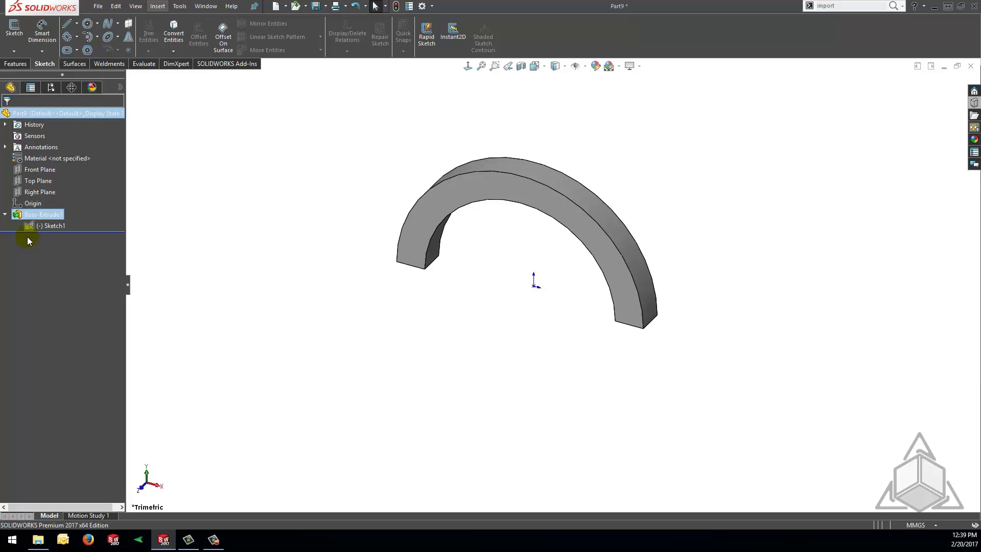
# Step: Reuse Sketch1 to extrude the lower half-ring region 40 mm as Boss-Extrude2
pyautogui.click(16, 63)
pyautogui.click(16, 41)
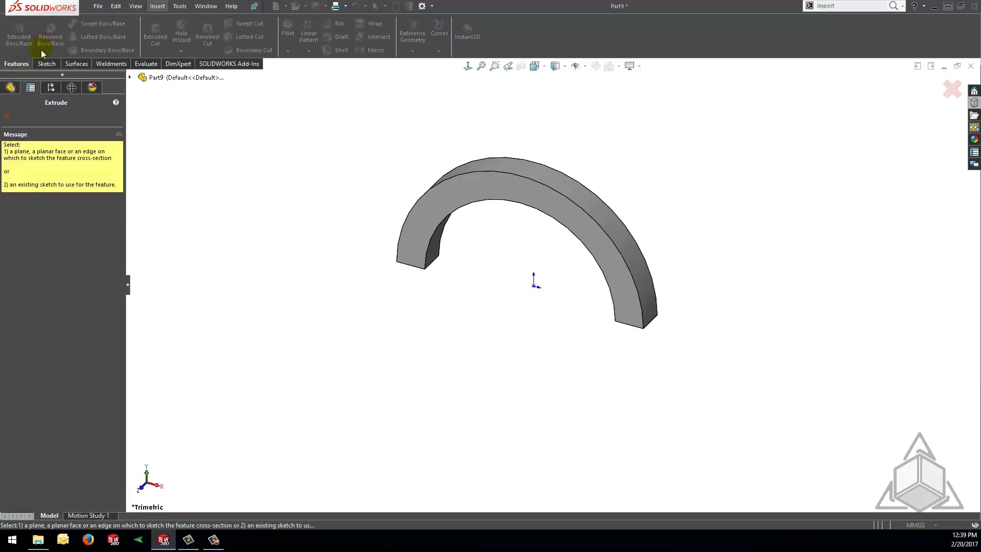
pyautogui.click(130, 77)
pyautogui.click(142, 178)
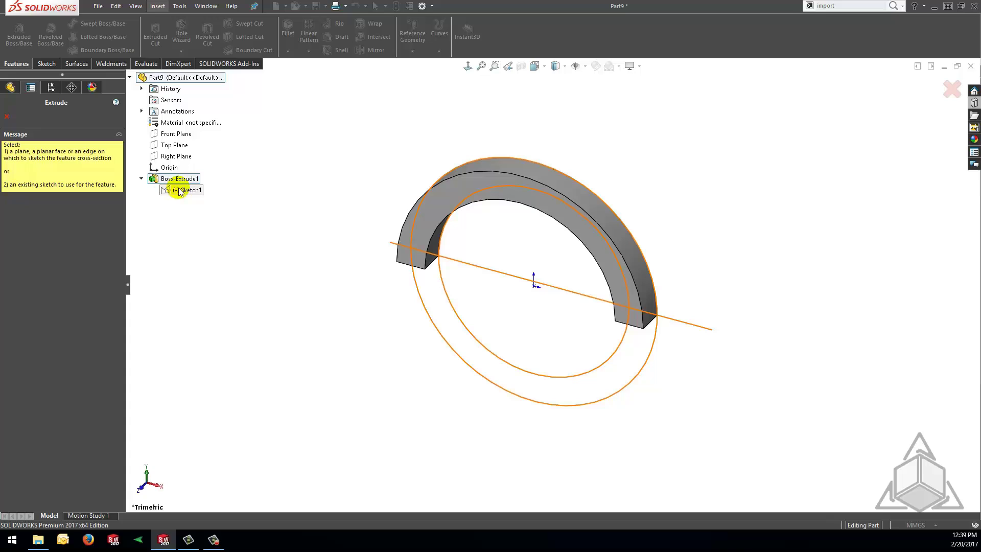
pyautogui.click(178, 189)
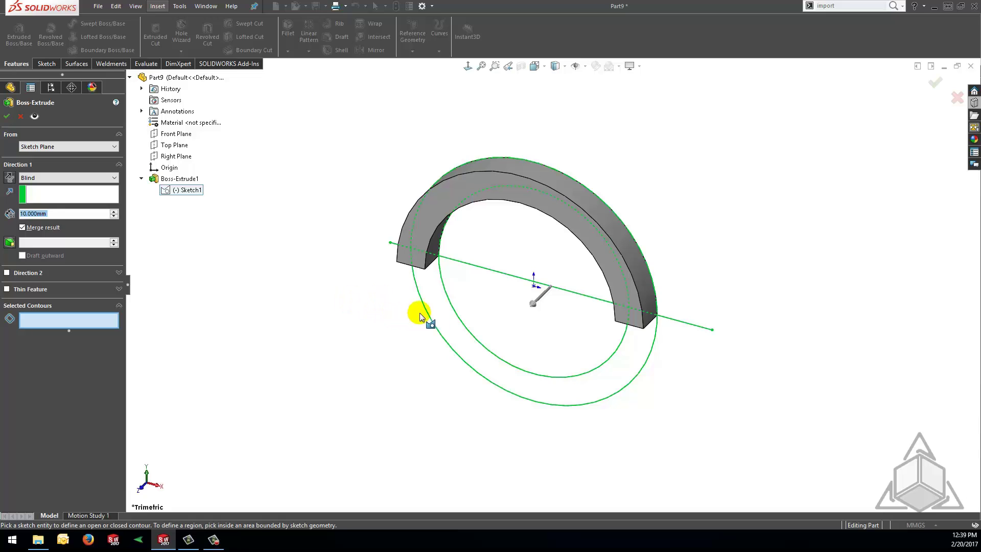
pyautogui.click(445, 312)
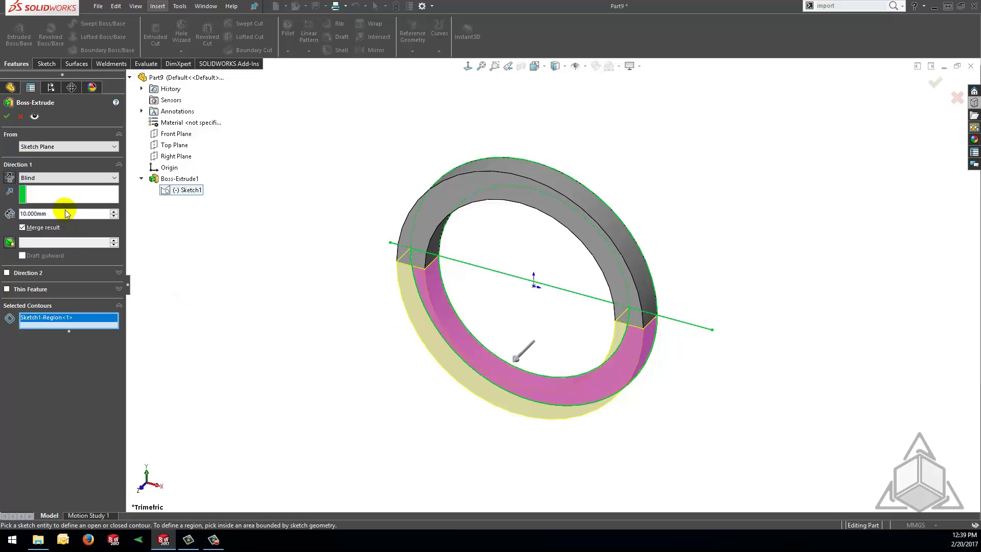
pyautogui.doubleClick(45, 214)
pyautogui.write('40')
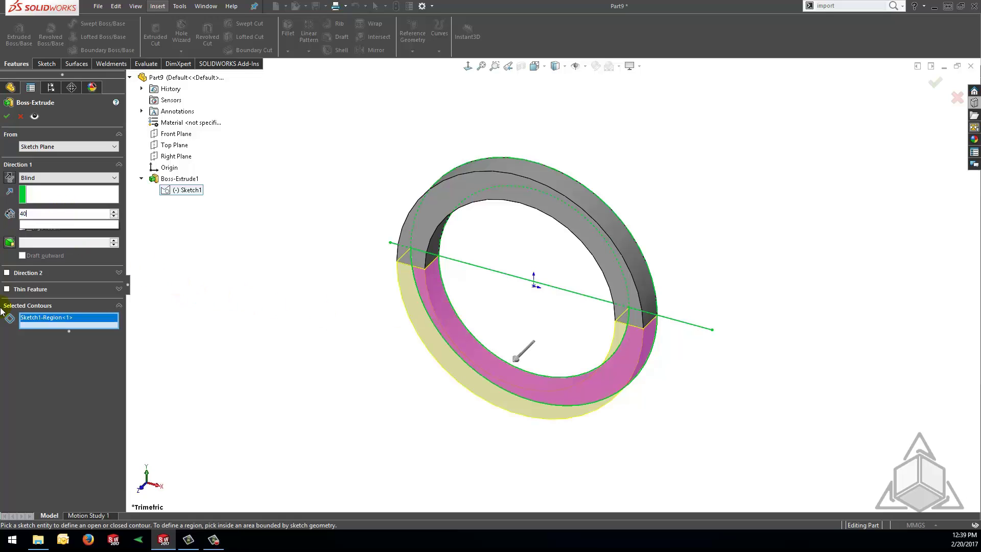
pyautogui.press('Return')
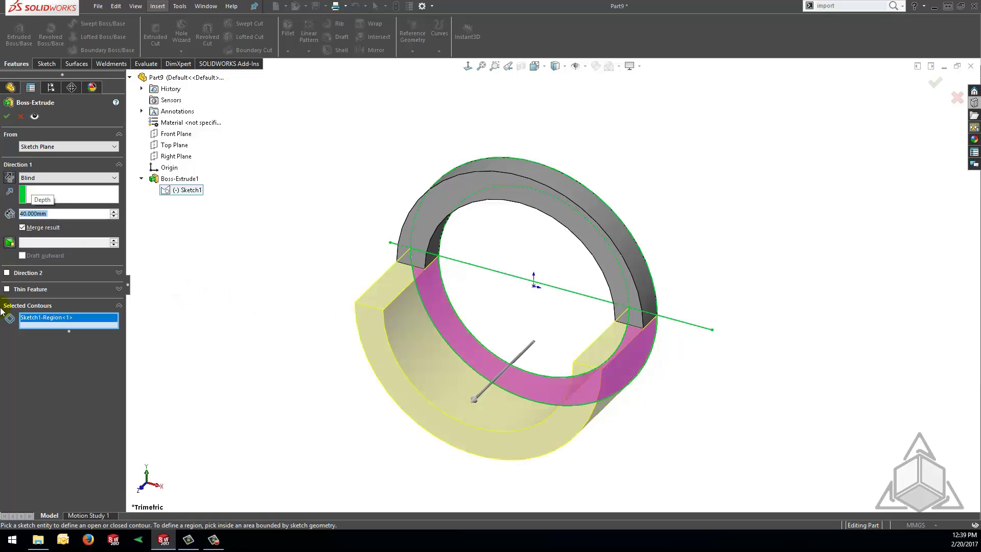
pyautogui.click(7, 116)
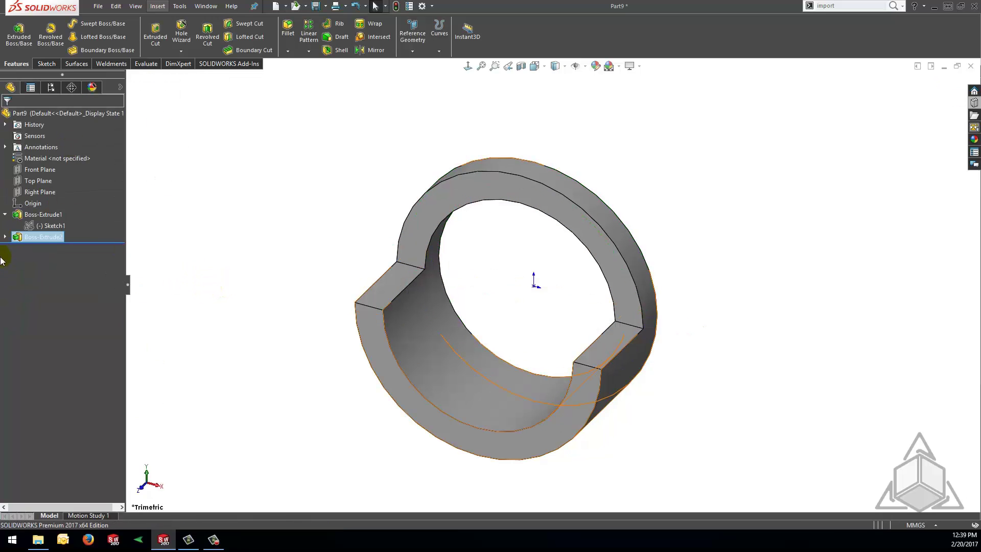
# Step: Expand Boss-Extrude2 in the feature tree to show its Sketch1
pyautogui.click(5, 237)
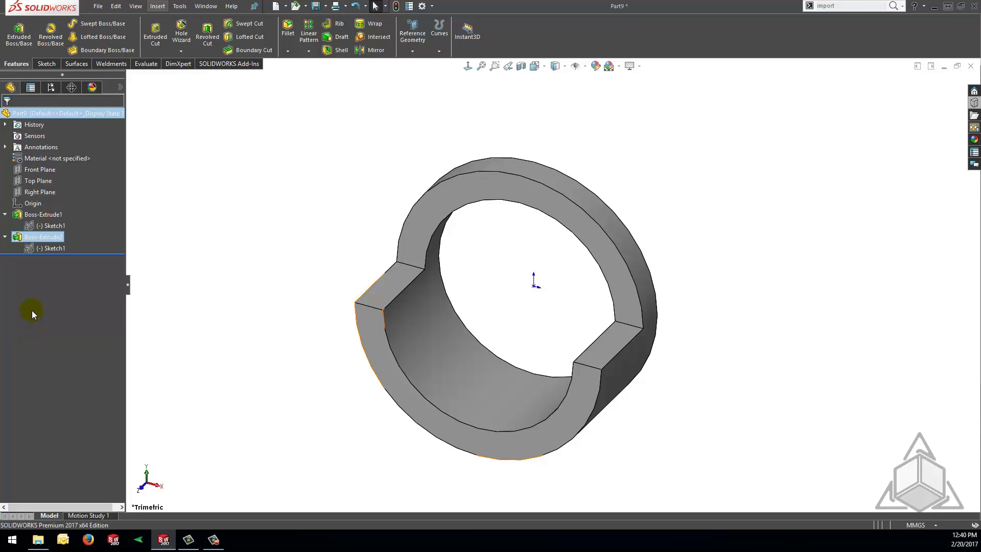
# Step: Extrude both inner-circle regions of Sketch1 60 mm in the reversed direction as a cylinder
pyautogui.click(19, 34)
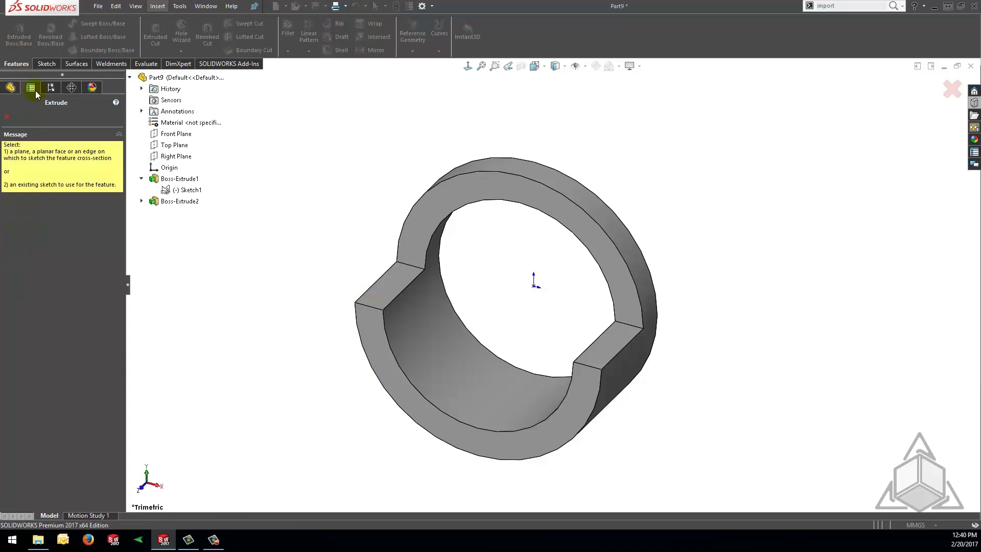
pyautogui.click(169, 191)
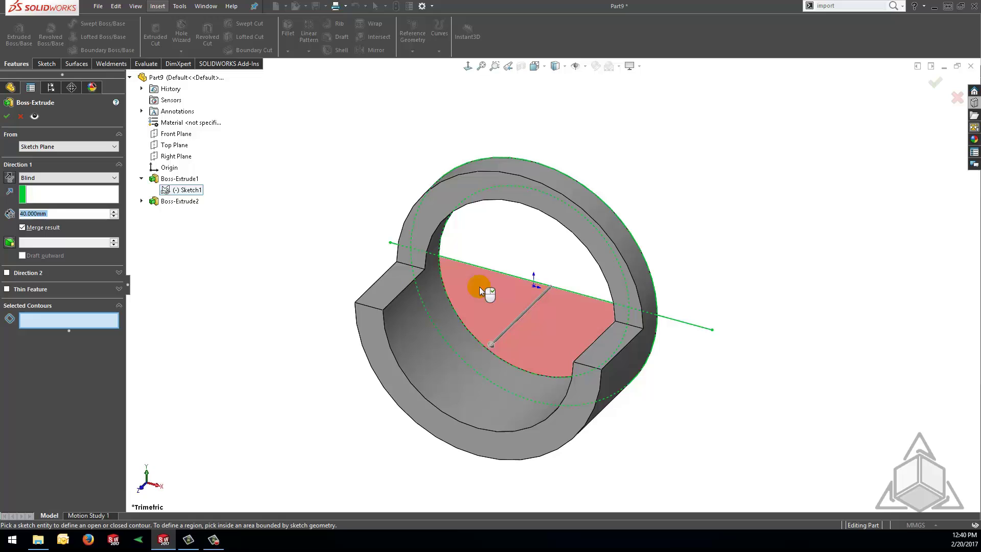
pyautogui.click(495, 281)
pyautogui.click(492, 238)
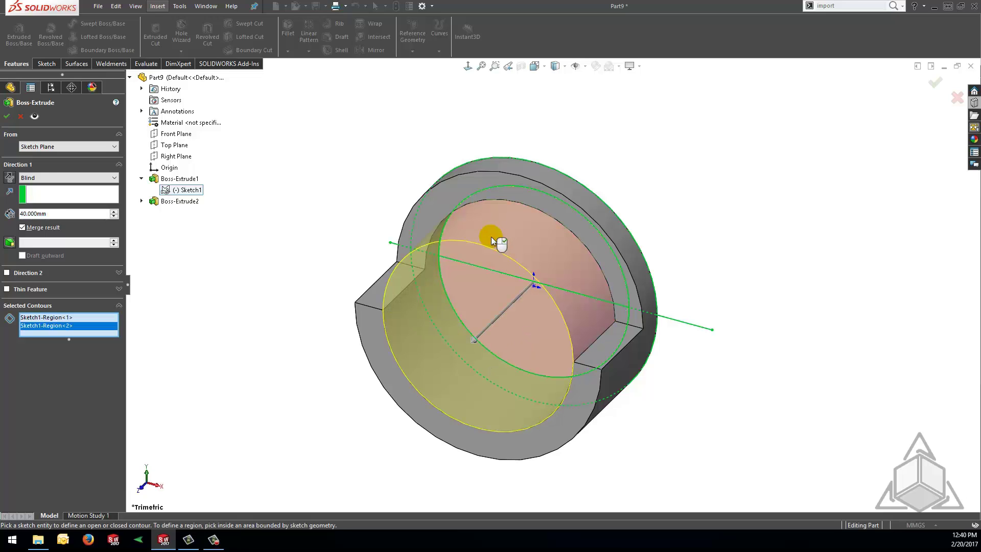
pyautogui.click(9, 177)
pyautogui.click(70, 216)
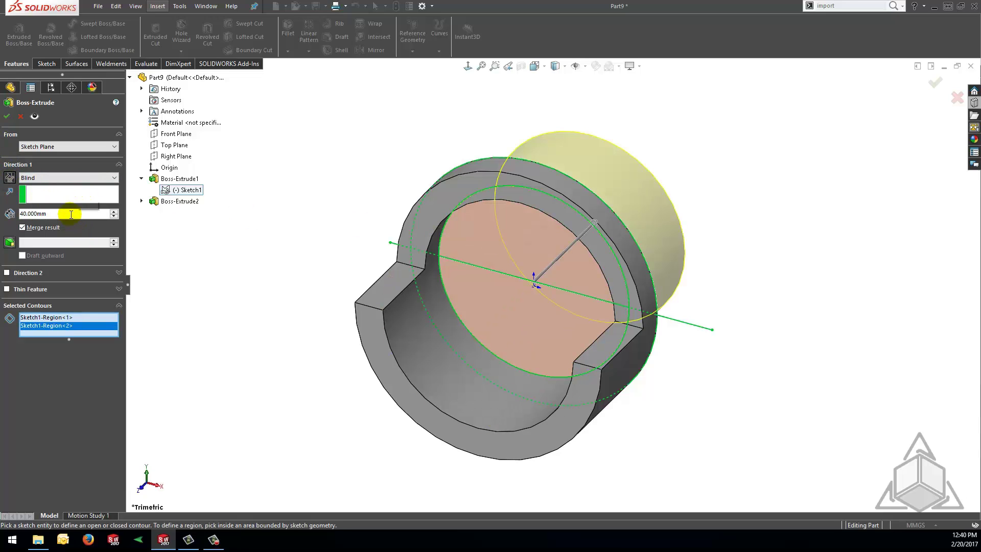
pyautogui.doubleClick(79, 214)
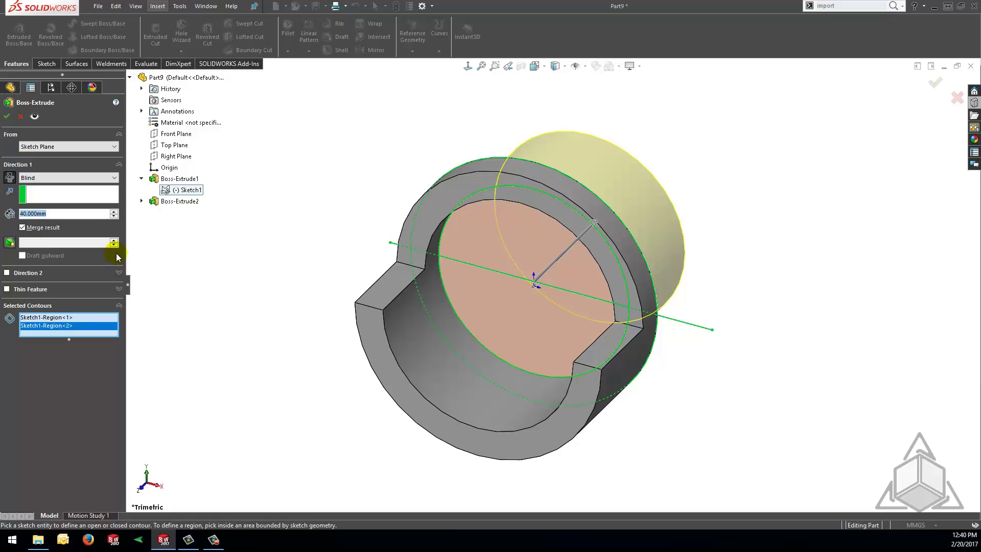
pyautogui.write('690')
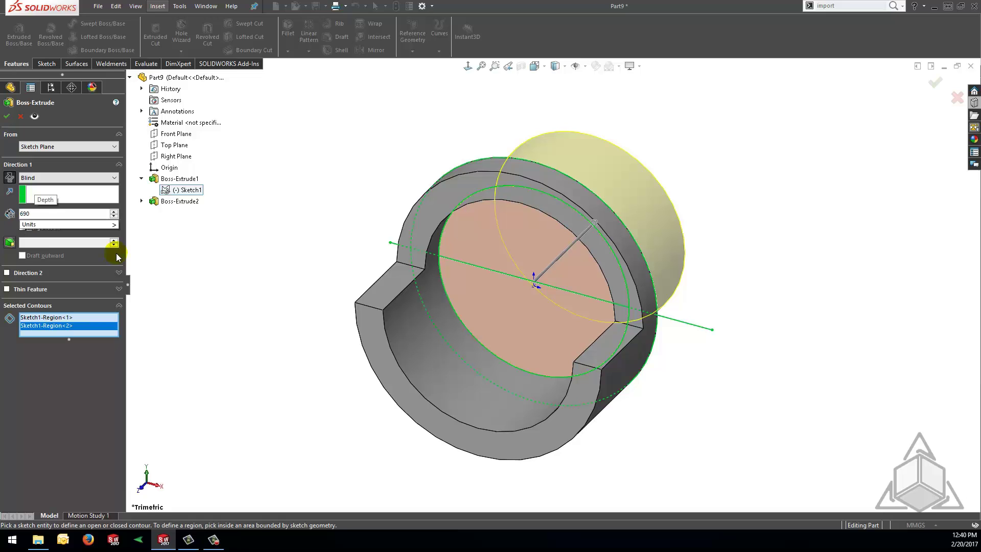
pyautogui.press('Return')
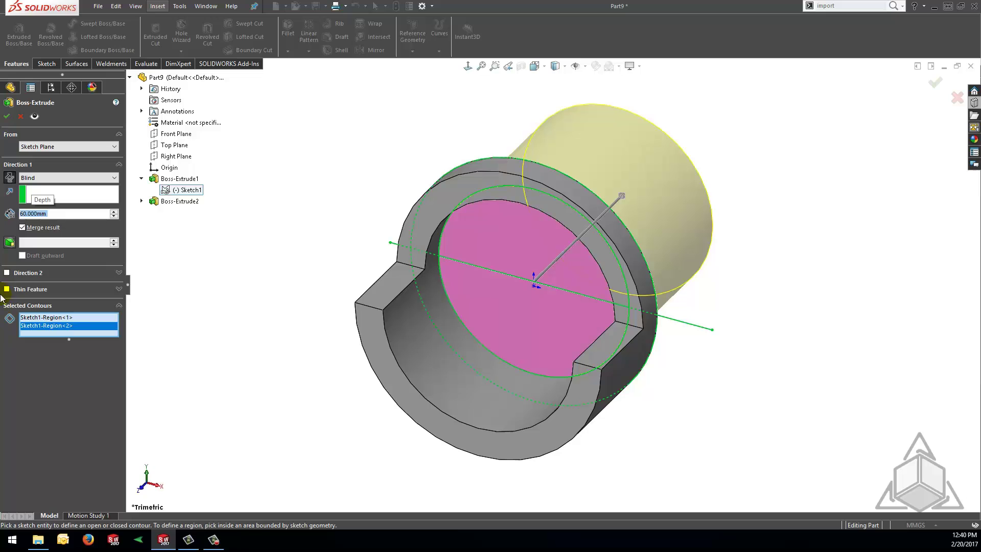
pyautogui.click(6, 113)
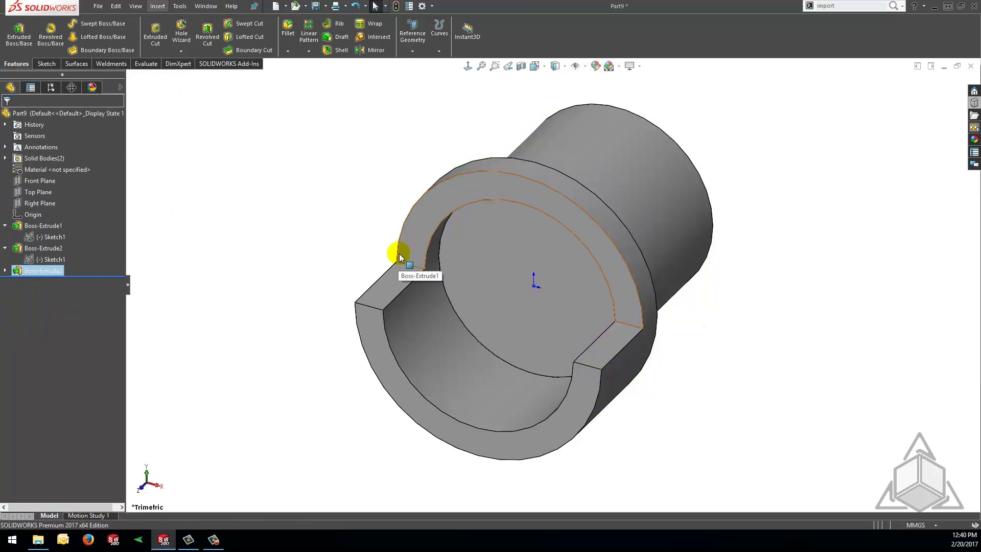
# Step: Orbit the finished part, then snap it to a standard upright view with Ctrl+7
pyautogui.moveTo(627, 317); pyautogui.dragTo(302, 343, button='middle')
pyautogui.hotkey('ctrl', '7')
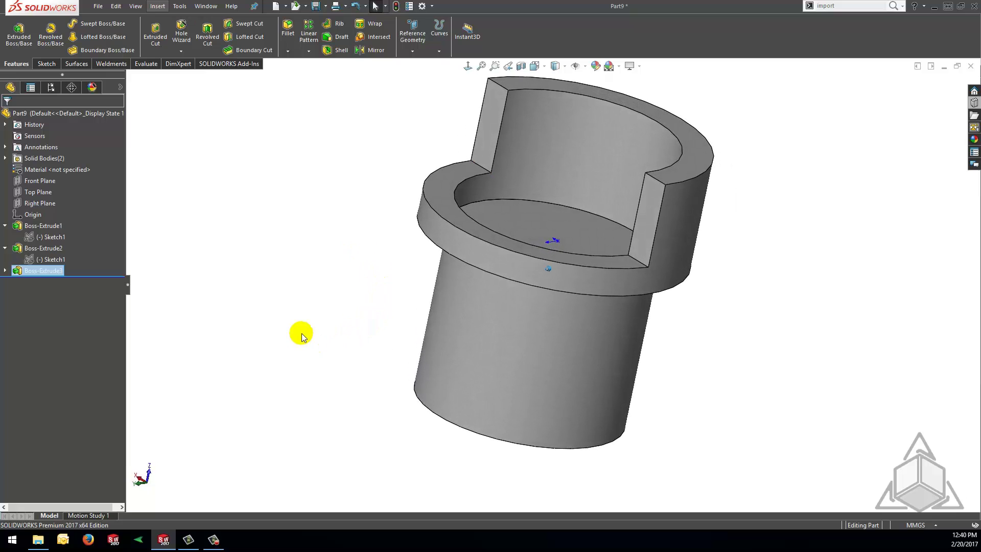